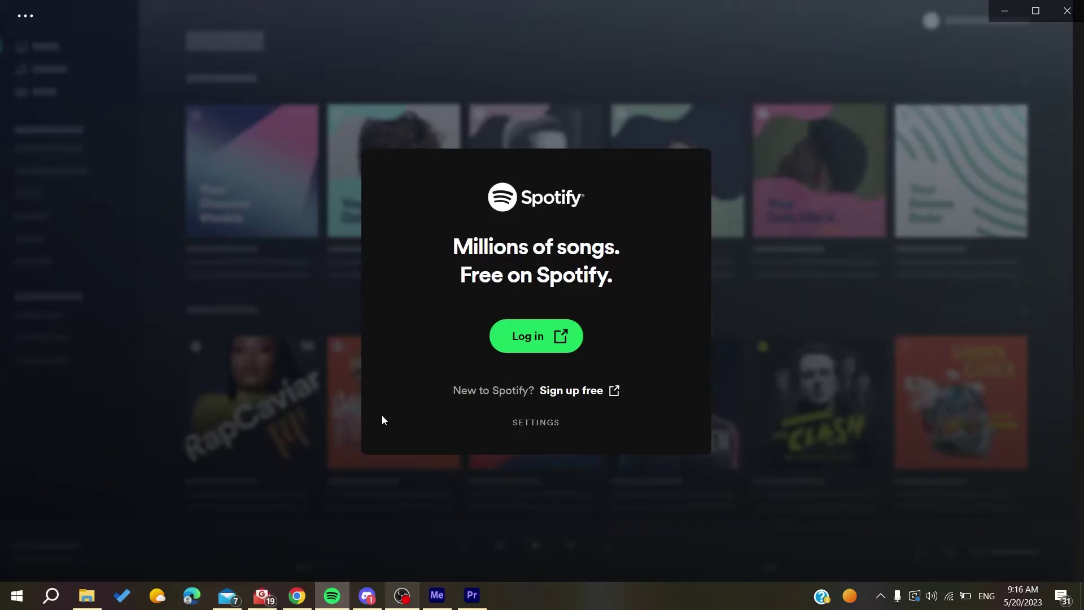
Switch from the Spotify app's sign-in screen to a new Chrome tab
left_click(297, 595)
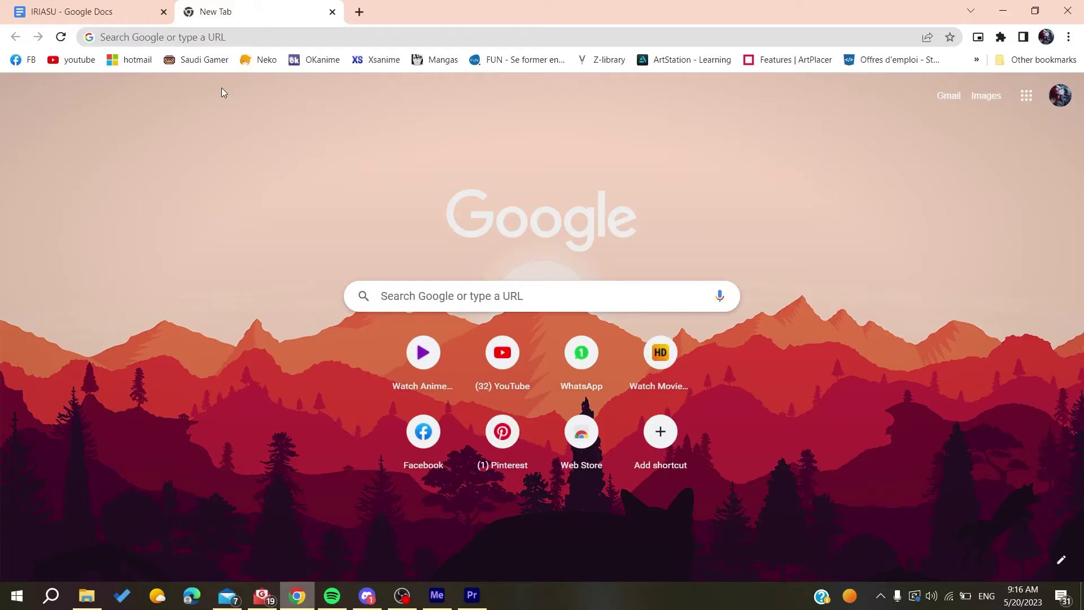
Search Google for 'spotify', open the Web Player, then return to the Spotify desktop app
left_click(181, 36)
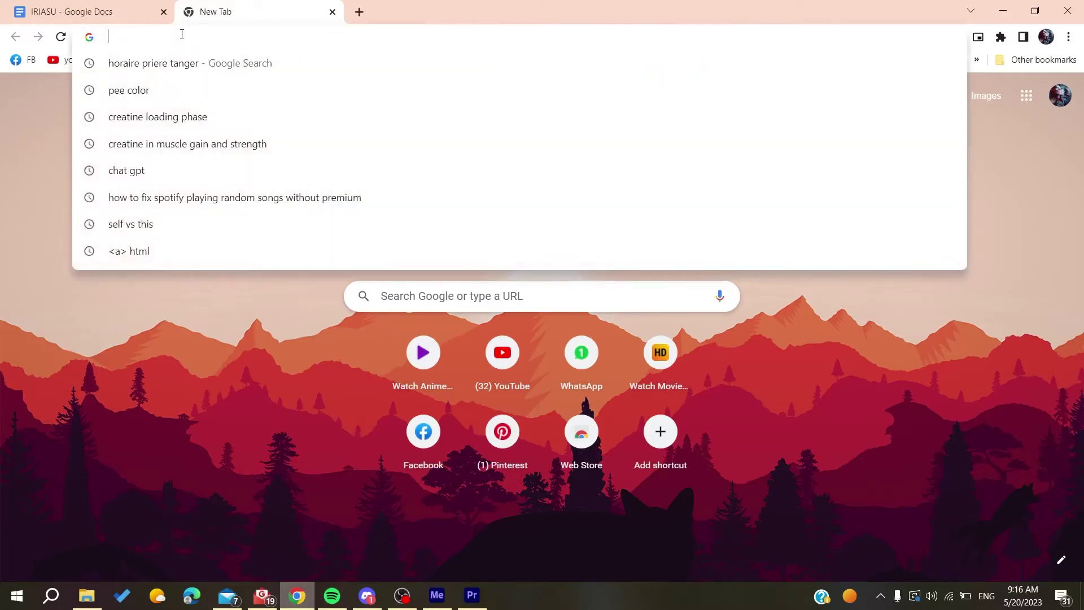
type("spo")
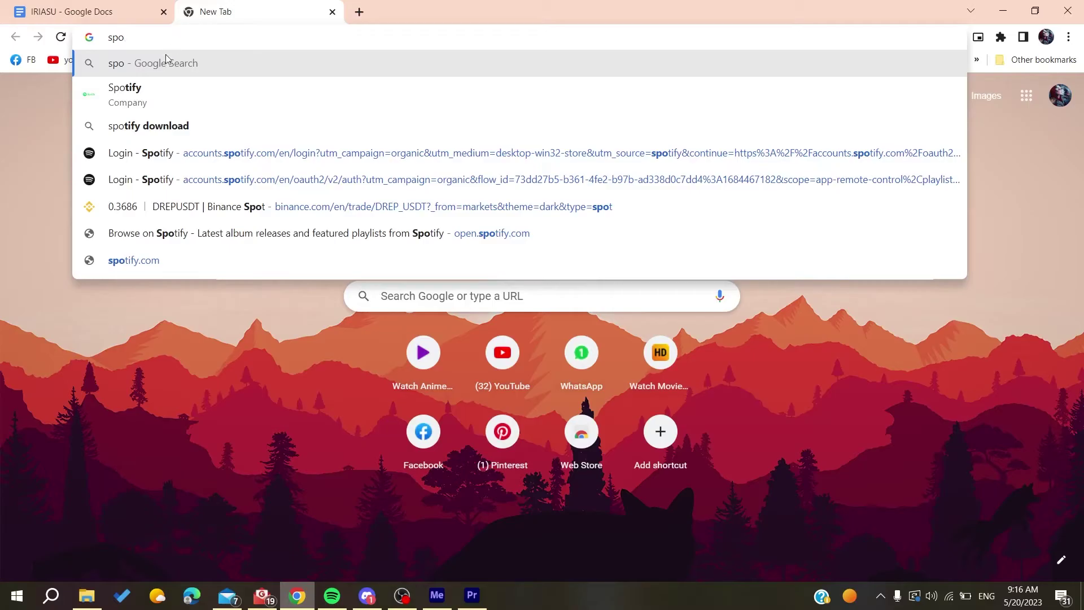
left_click(153, 93)
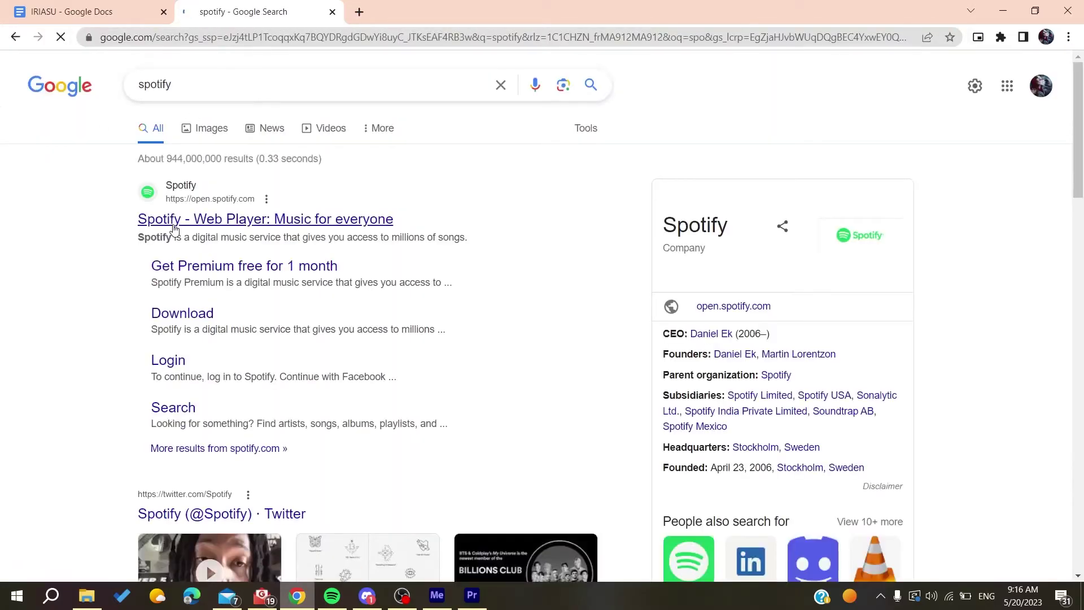
left_click(174, 223)
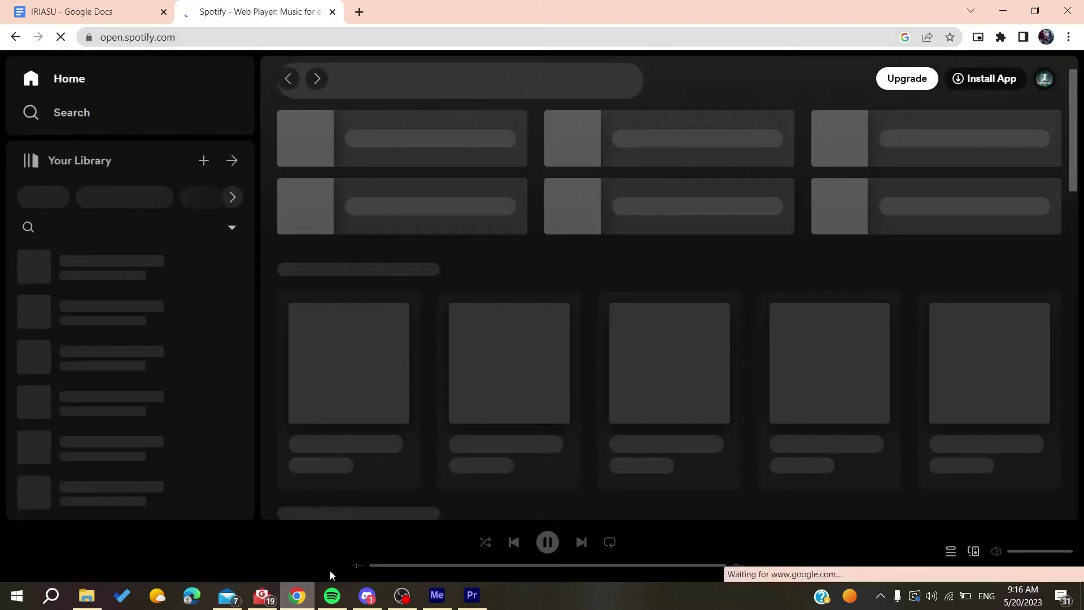
left_click(331, 595)
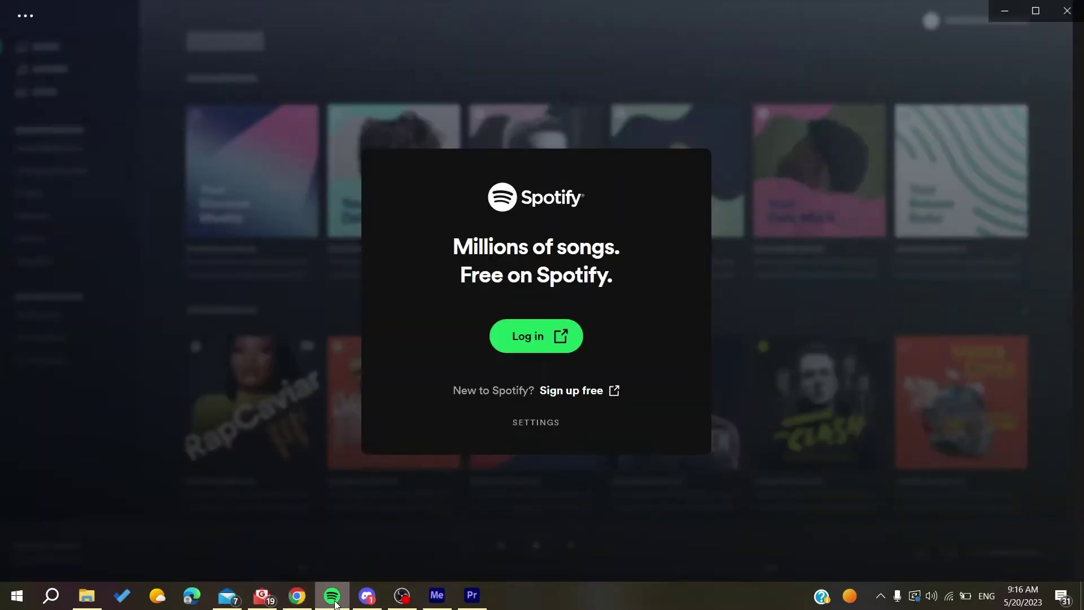
Choose 'Sign up free', then 'Log in to another account' on the browser authorize page
left_click(562, 393)
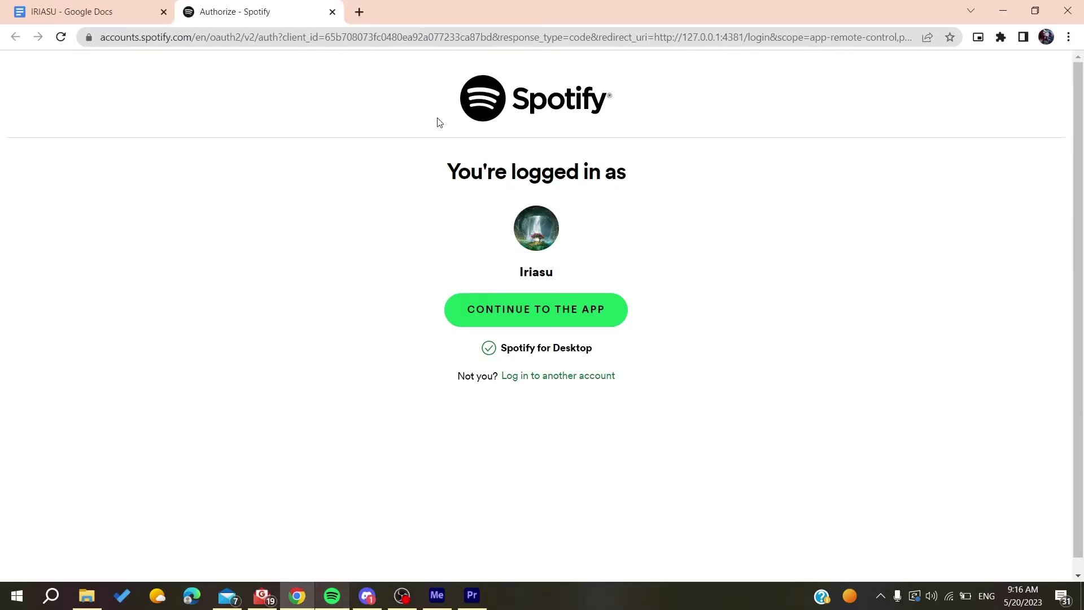
left_click(521, 382)
scroll(521, 382, "down", 2)
scroll(521, 382, "down", 2)
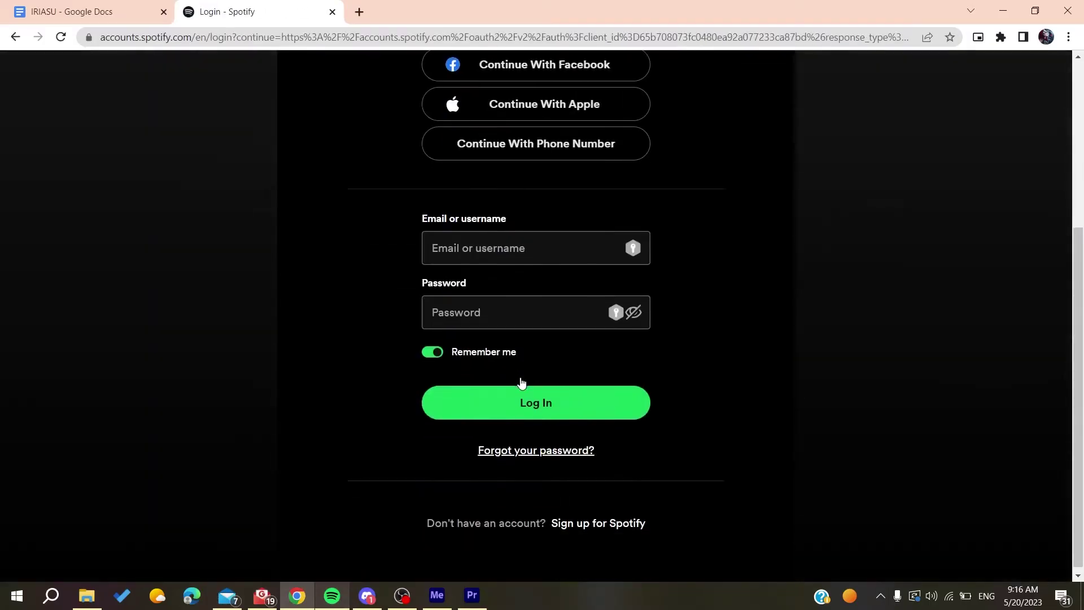
left_click(572, 524)
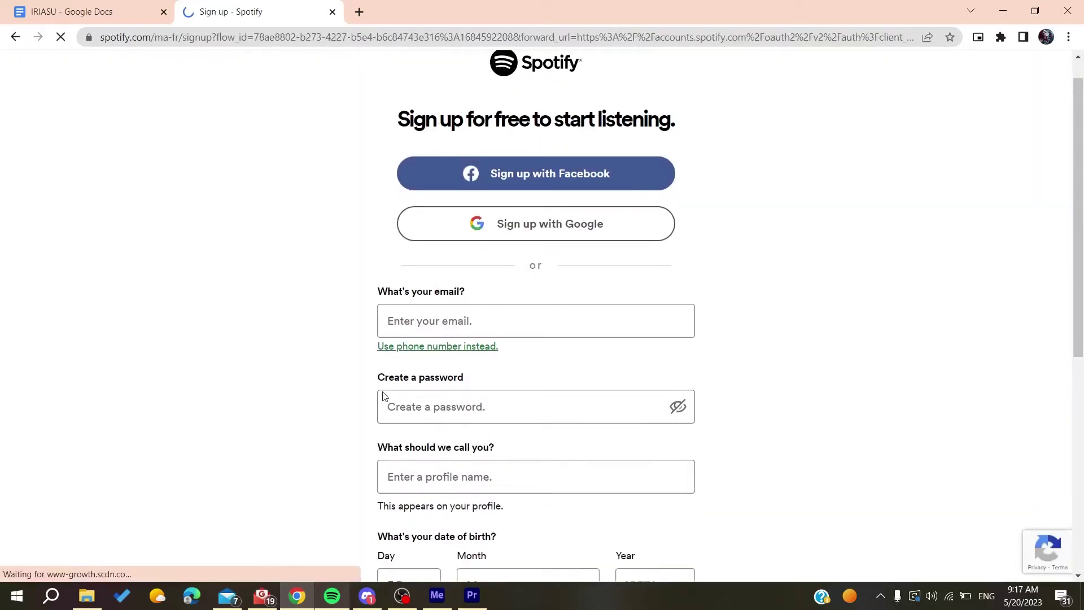
scroll(361, 403, "down", 2)
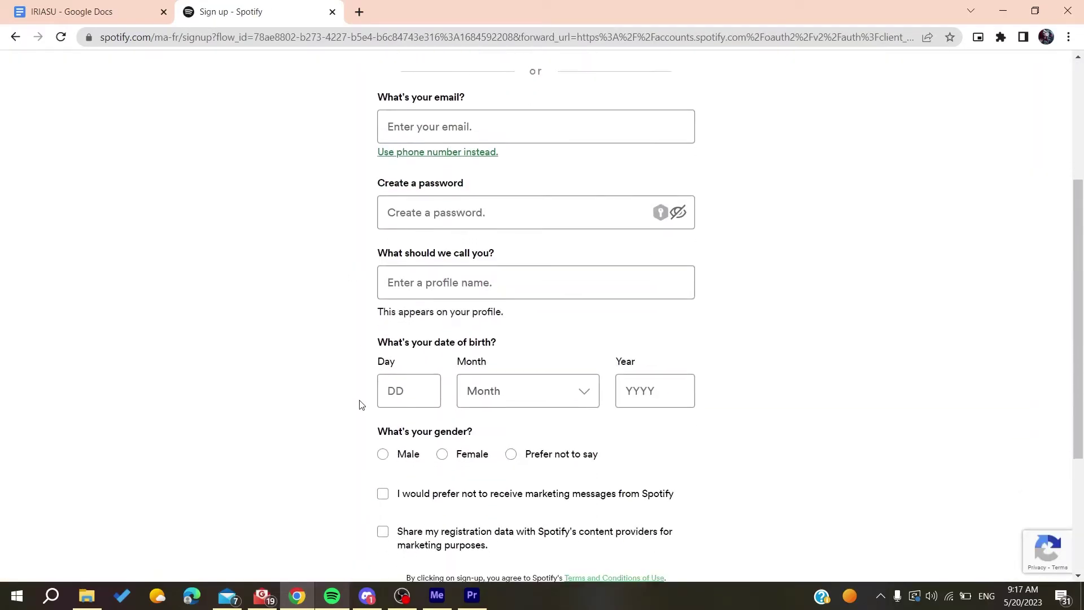
scroll(348, 331, "down", 2)
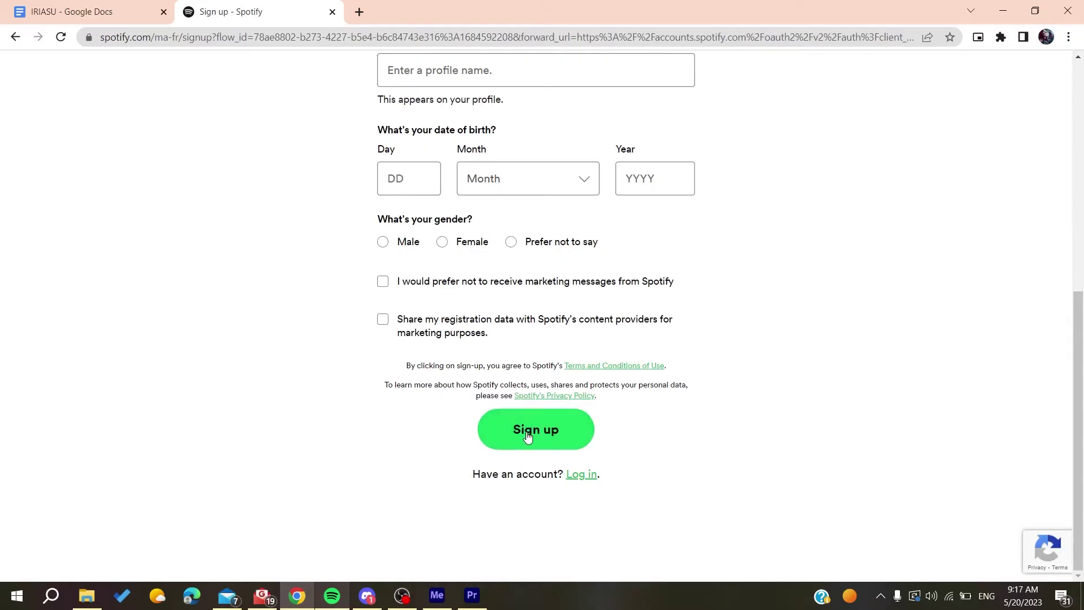
scroll(526, 436, "up", 1)
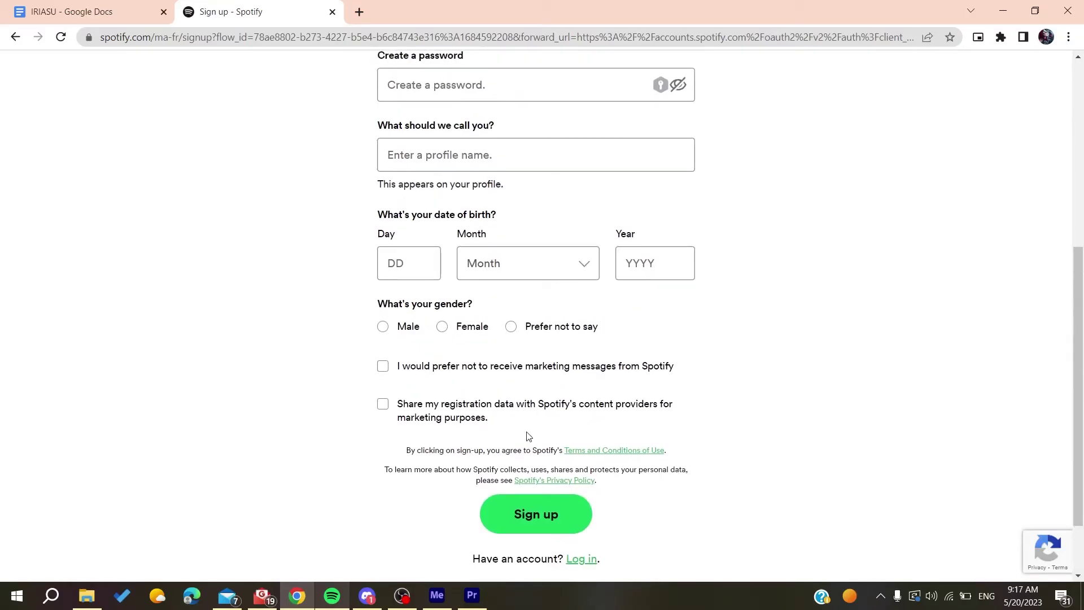
scroll(526, 435, "up", 2)
scroll(527, 435, "up", 1)
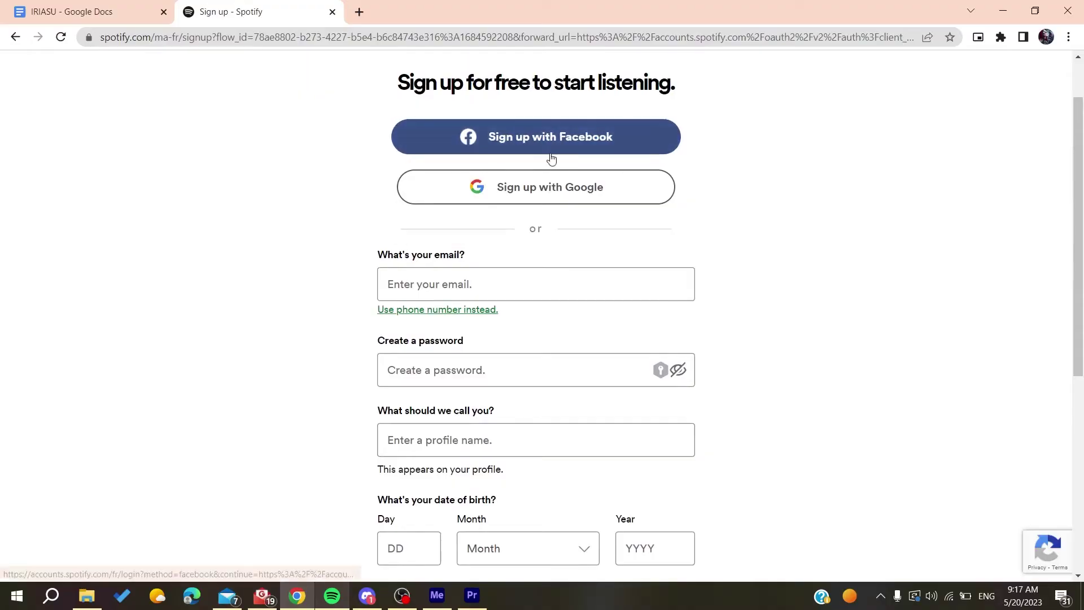
scroll(284, 127, "down", 3)
scroll(284, 127, "down", 2)
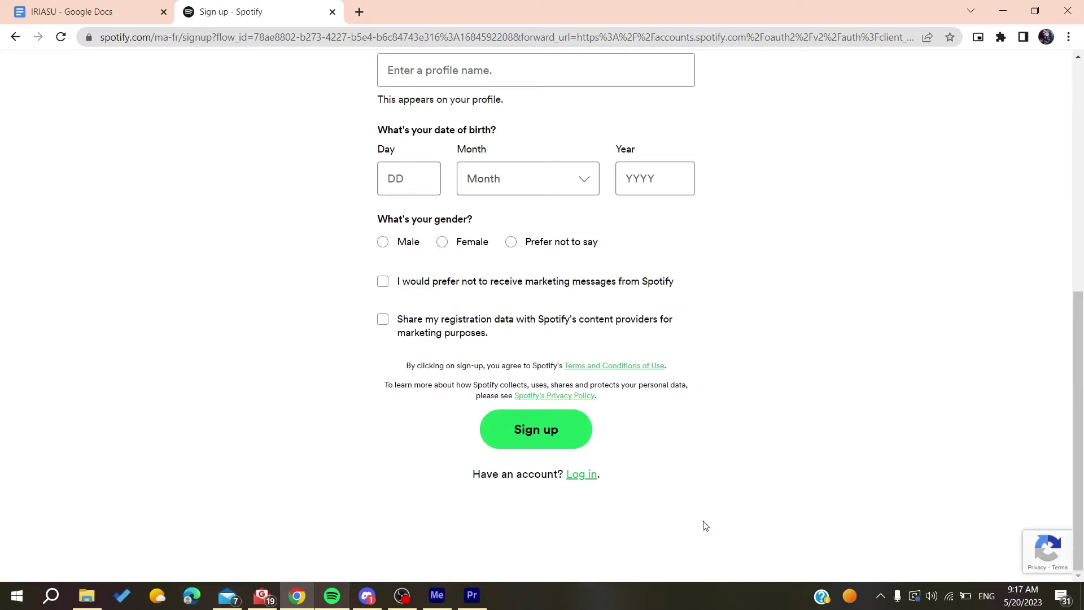
left_click(591, 479)
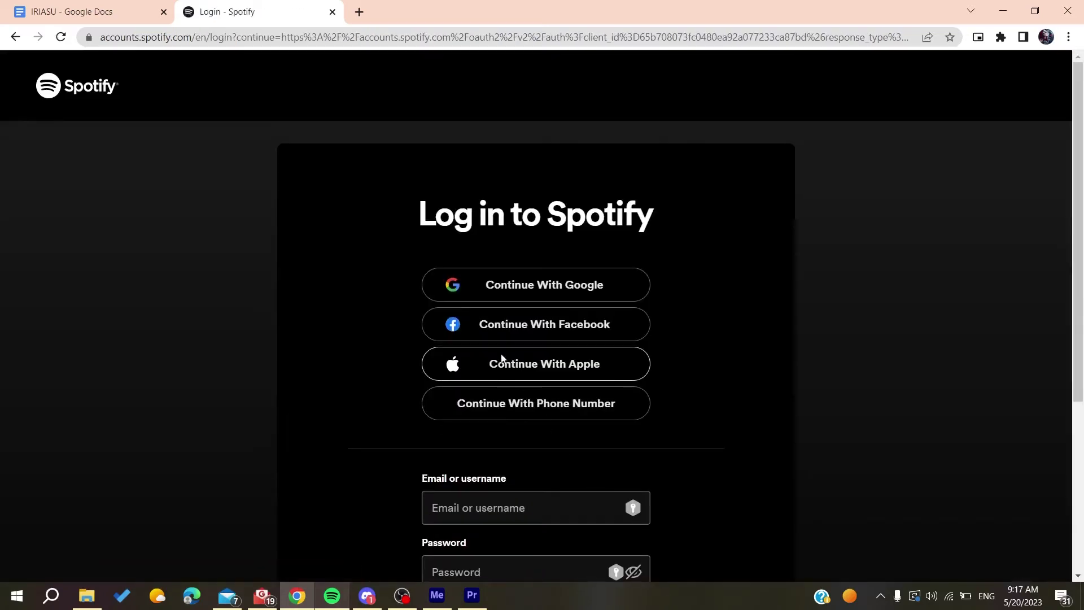
scroll(525, 370, "down", 2)
left_click(483, 296)
left_click(268, 373)
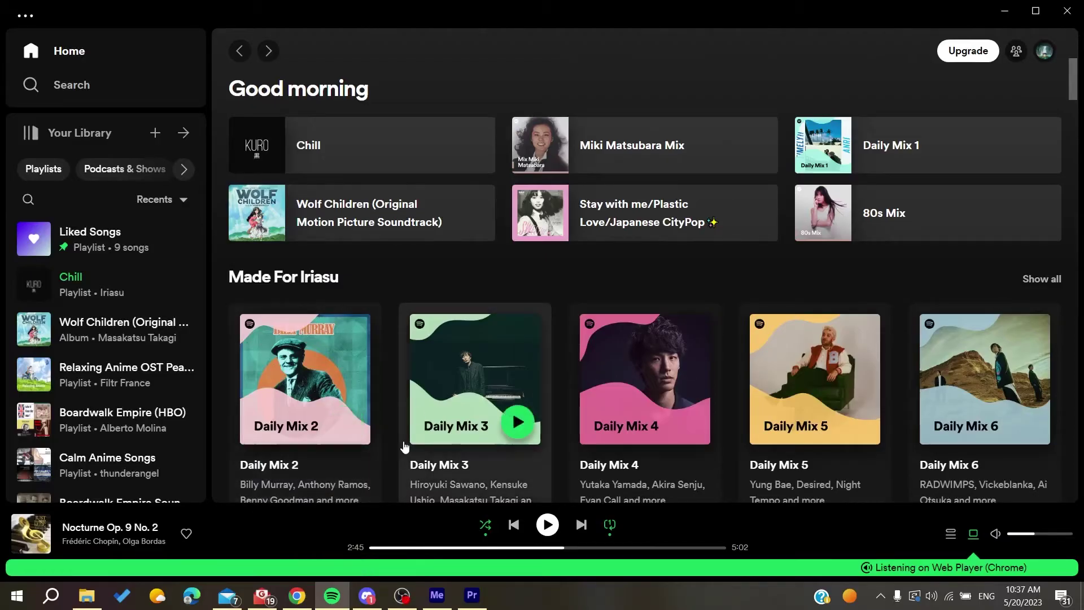
Bring the Chrome tab with the signed-in Spotify web player to the front
left_click(297, 596)
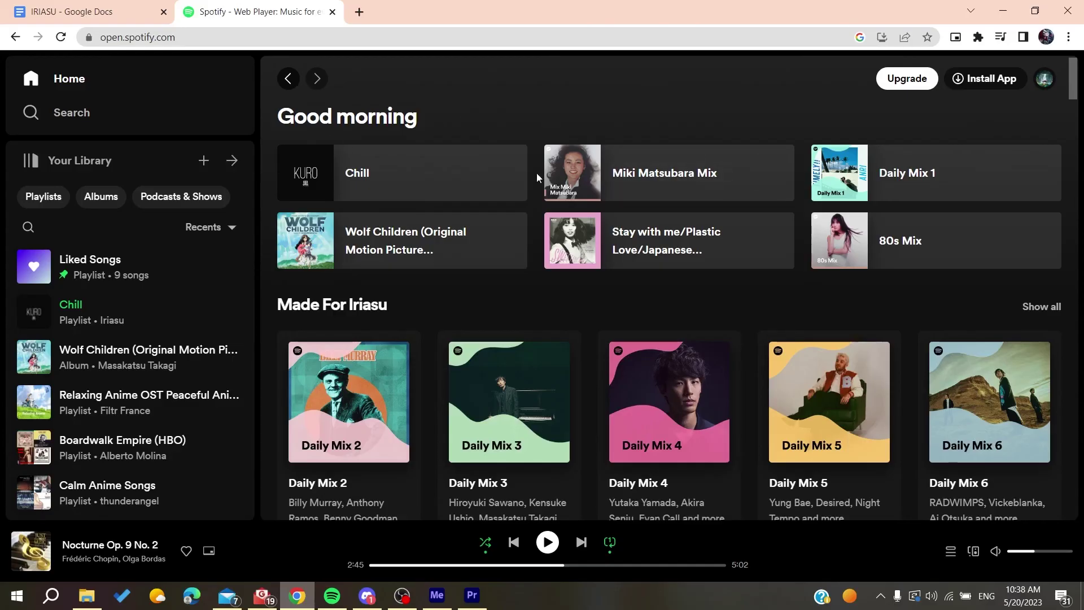
left_click(1068, 37)
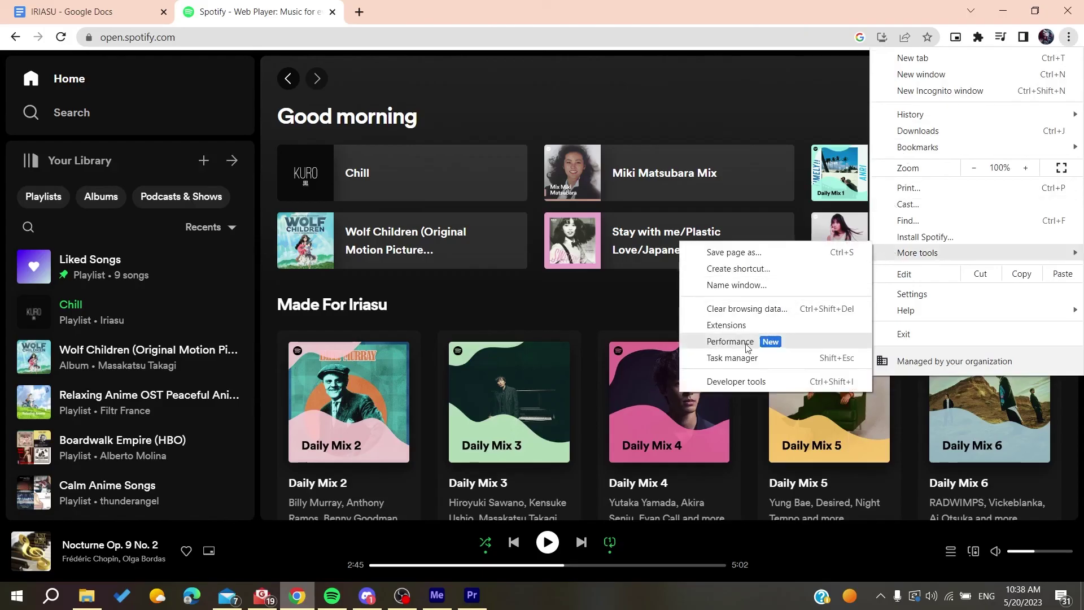
mouse_move(917, 252)
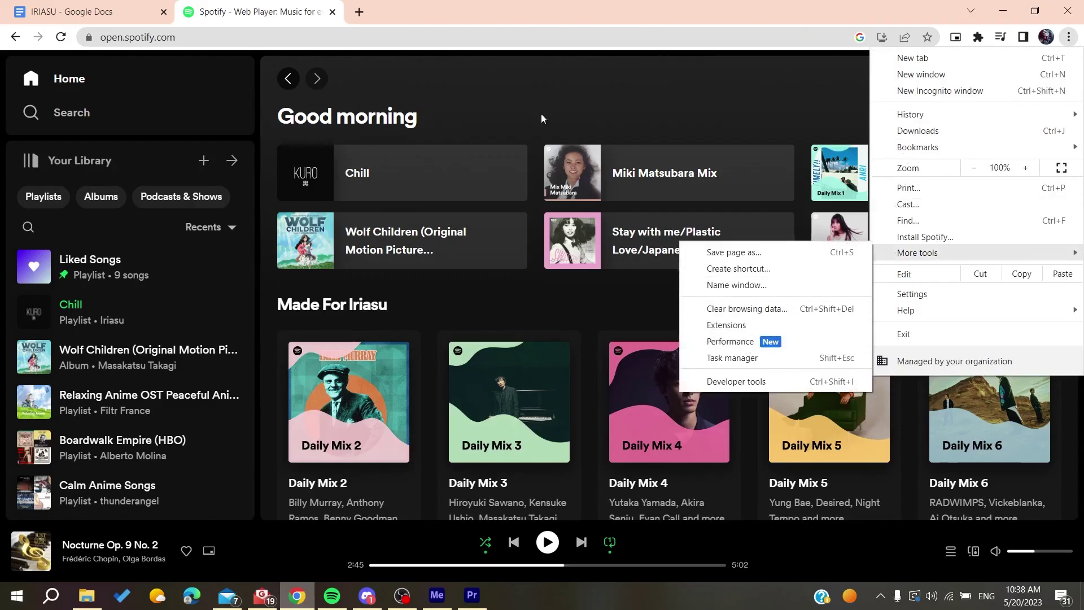
left_click(762, 308)
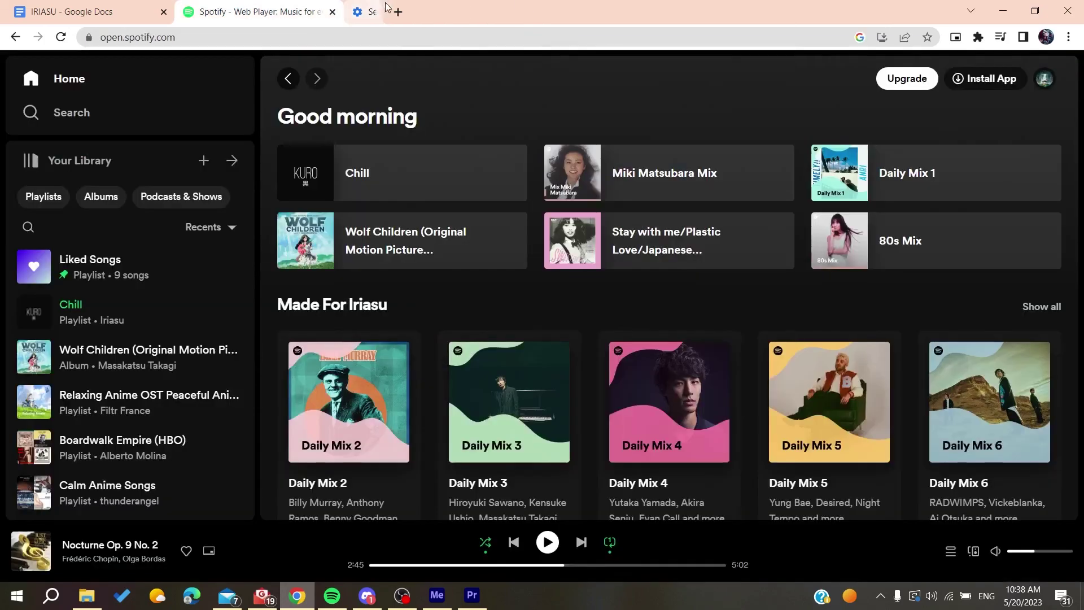
middle_click(387, 8)
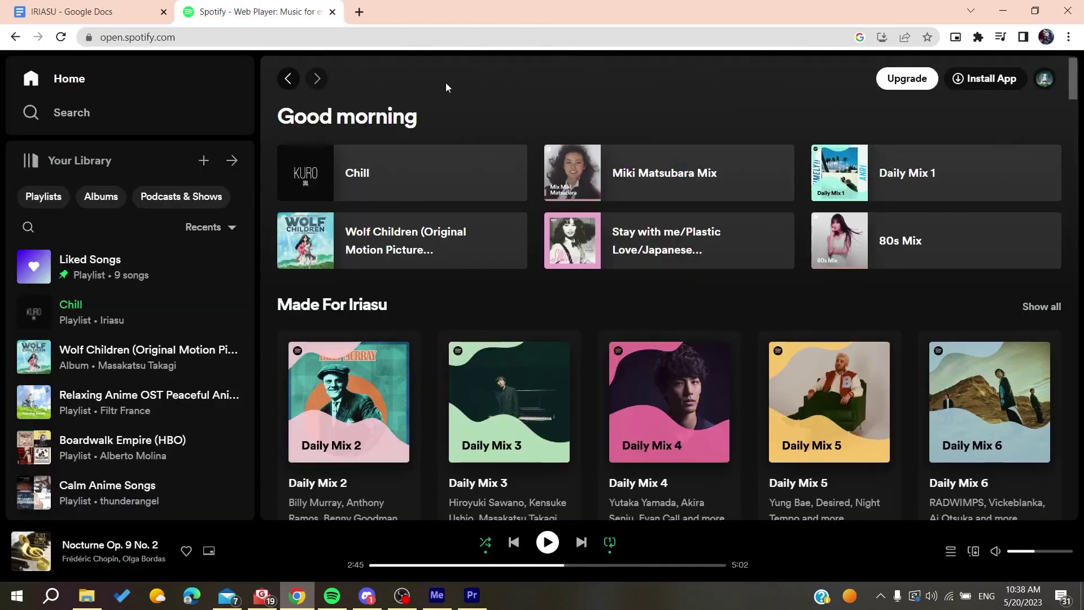